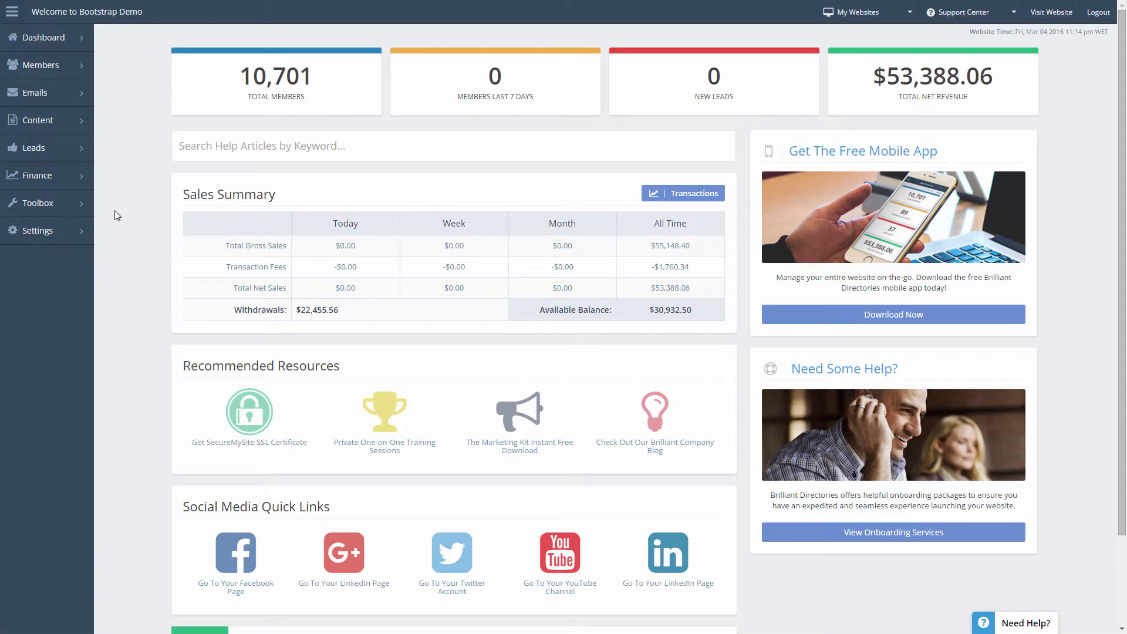
Bring up the Toolbox flyout submenu in the admin dashboard's left sidebar
mouse_move(37, 204)
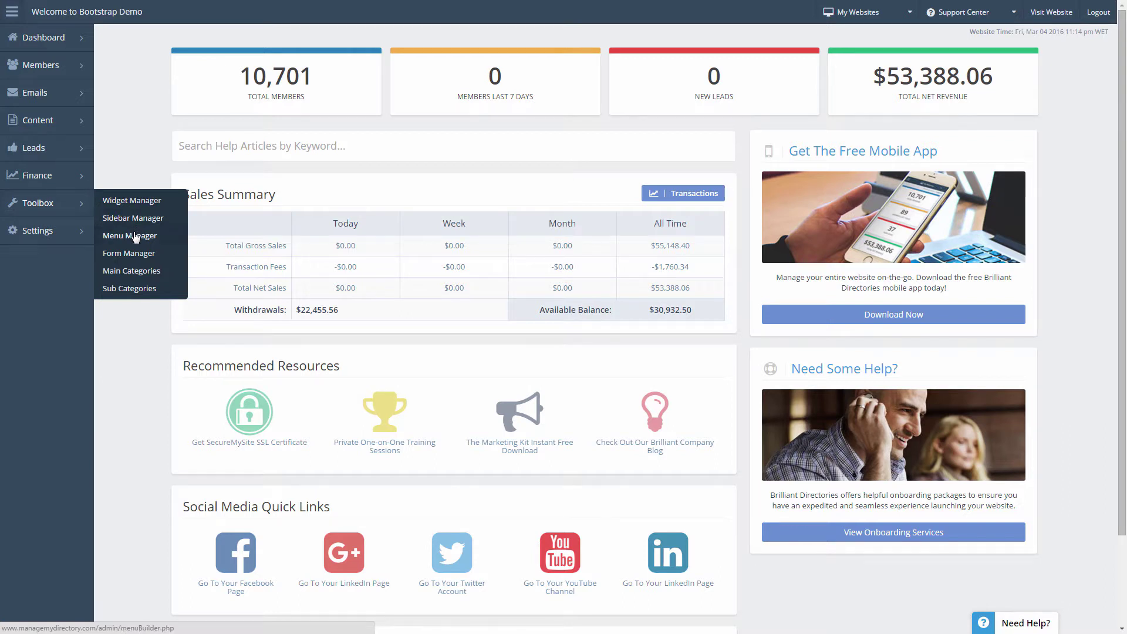
Open Menu Manager and edit the Header Main Menu's seven links, Home through Properties
left_click(135, 237)
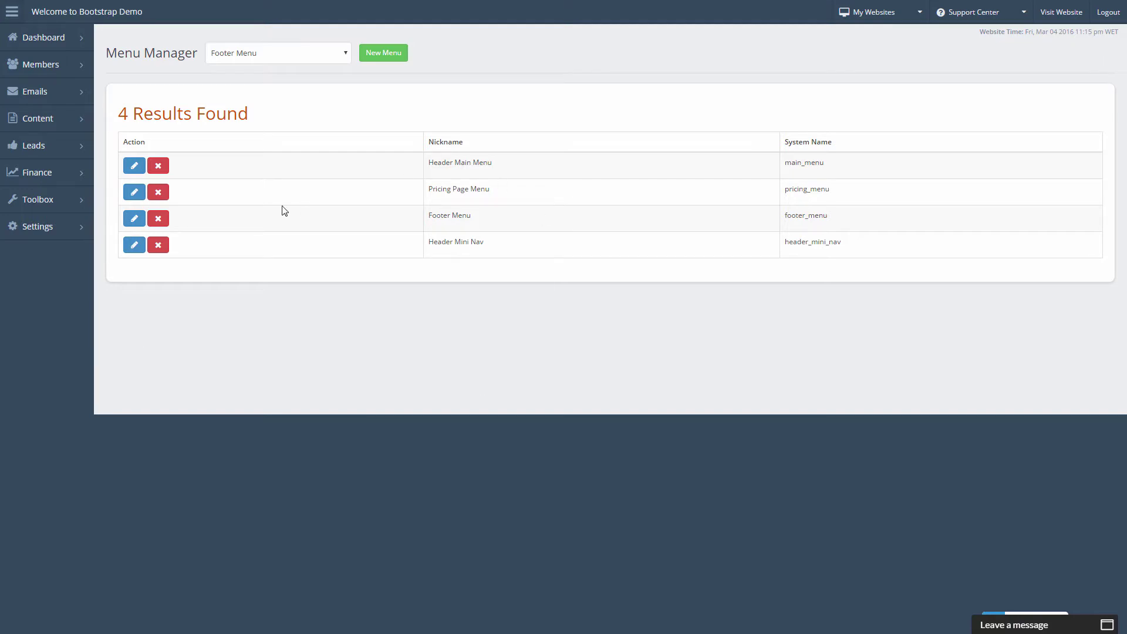
left_click_drag(450, 162, 513, 164)
left_click(478, 175)
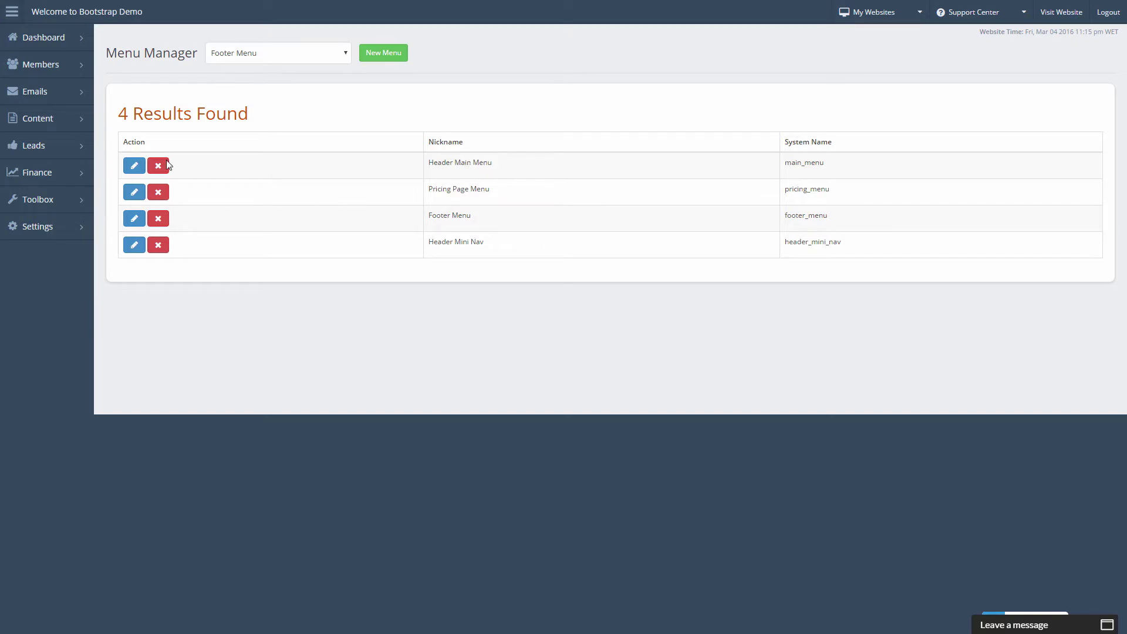
left_click(135, 166)
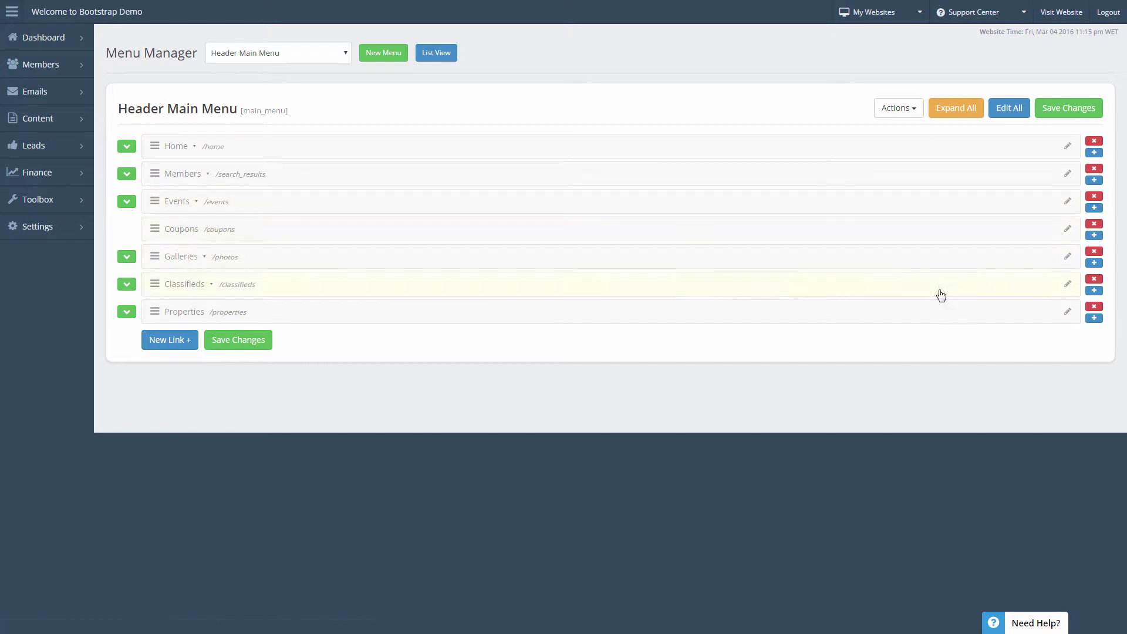
Delete the Properties link with all its sub-levels and save the Header Main Menu
left_click(1094, 307)
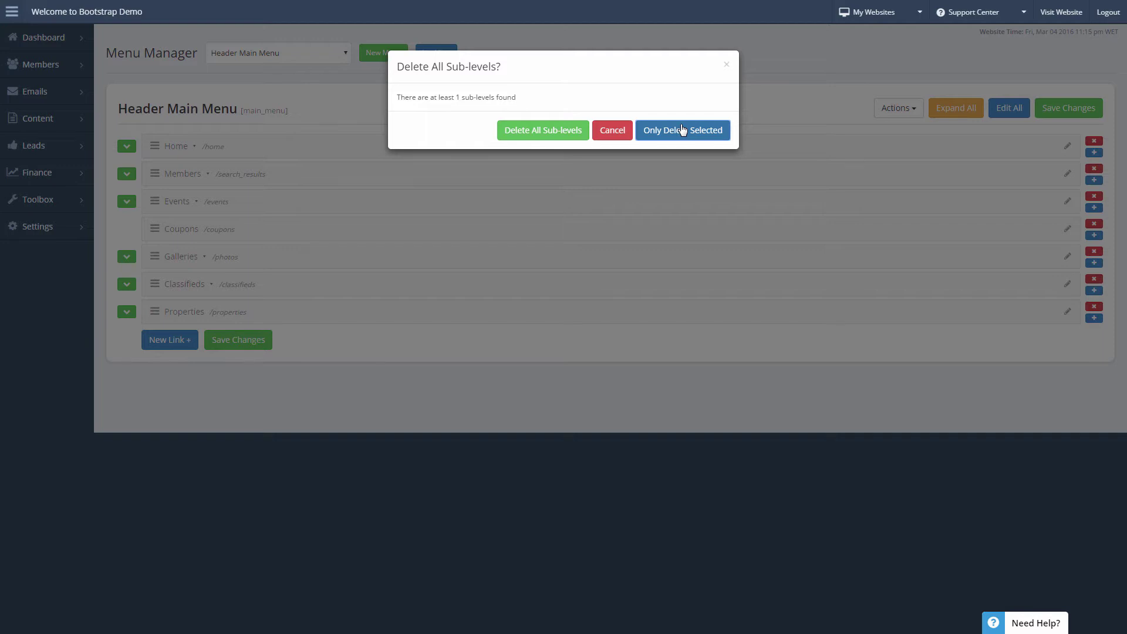
left_click(535, 130)
left_click(555, 384)
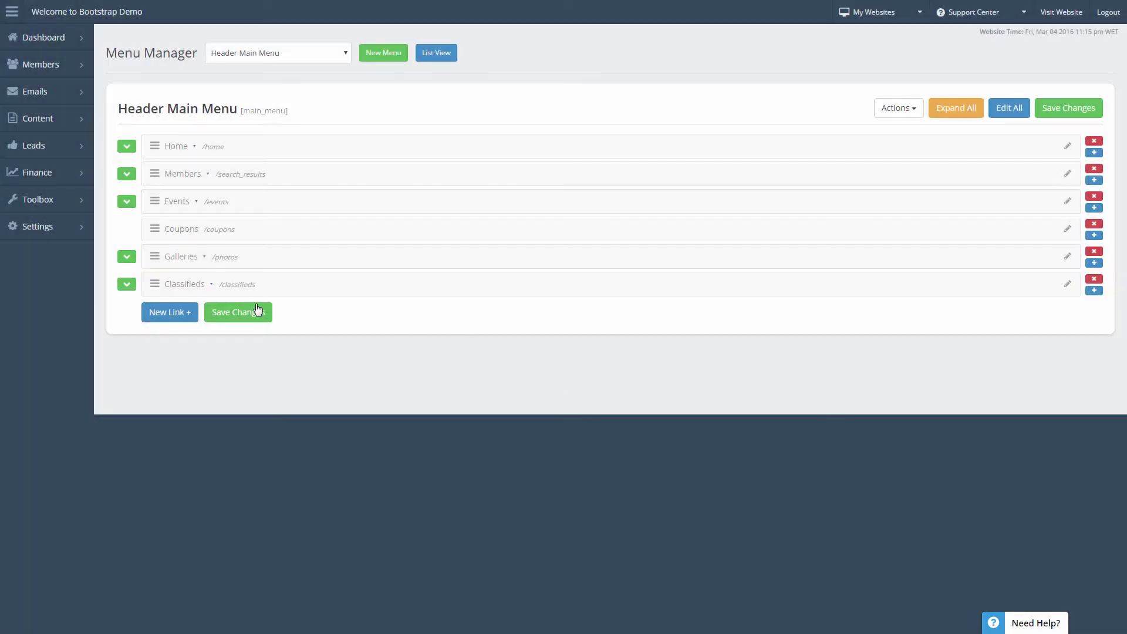
left_click(229, 309)
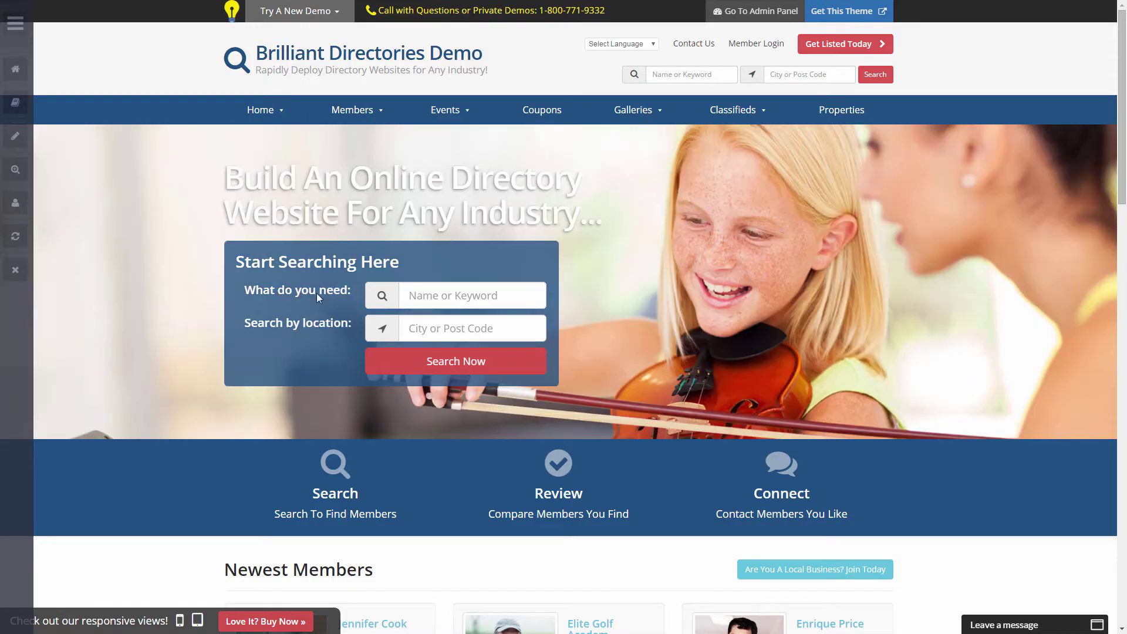
Reload the live site to confirm Properties is gone, then return to Menu Manager
left_click(757, 163)
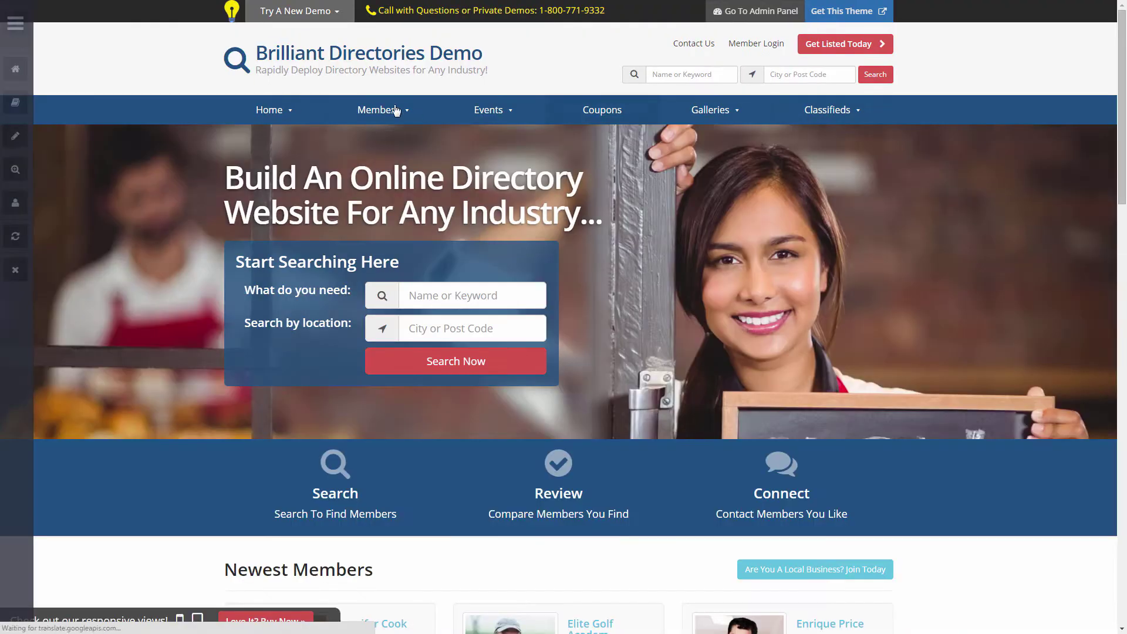
mouse_move(487, 125)
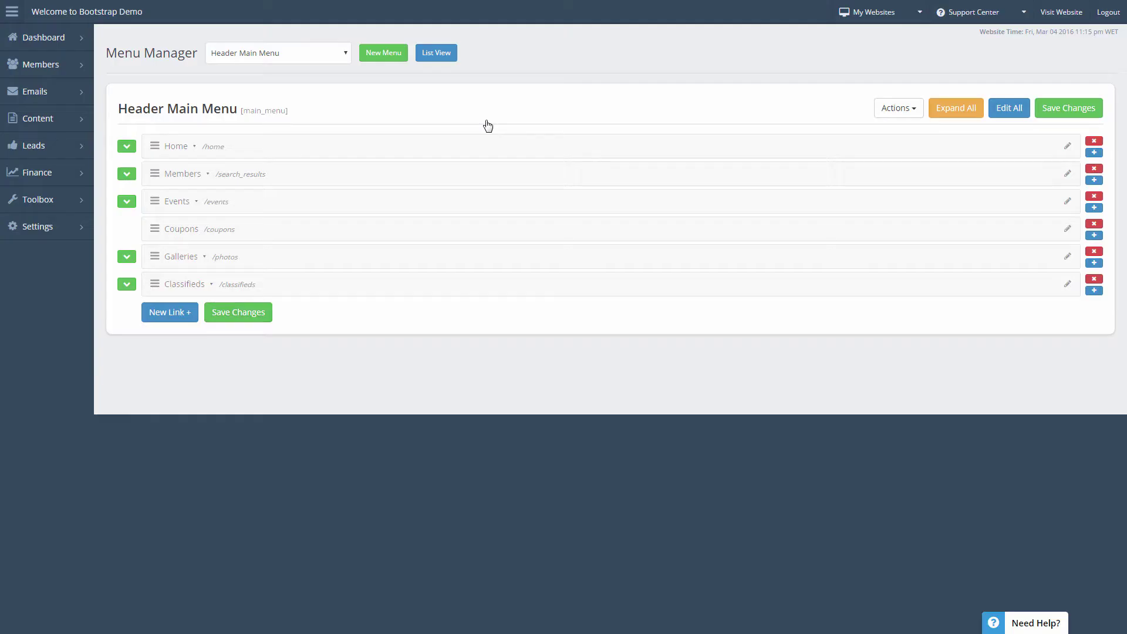
left_click(183, 314)
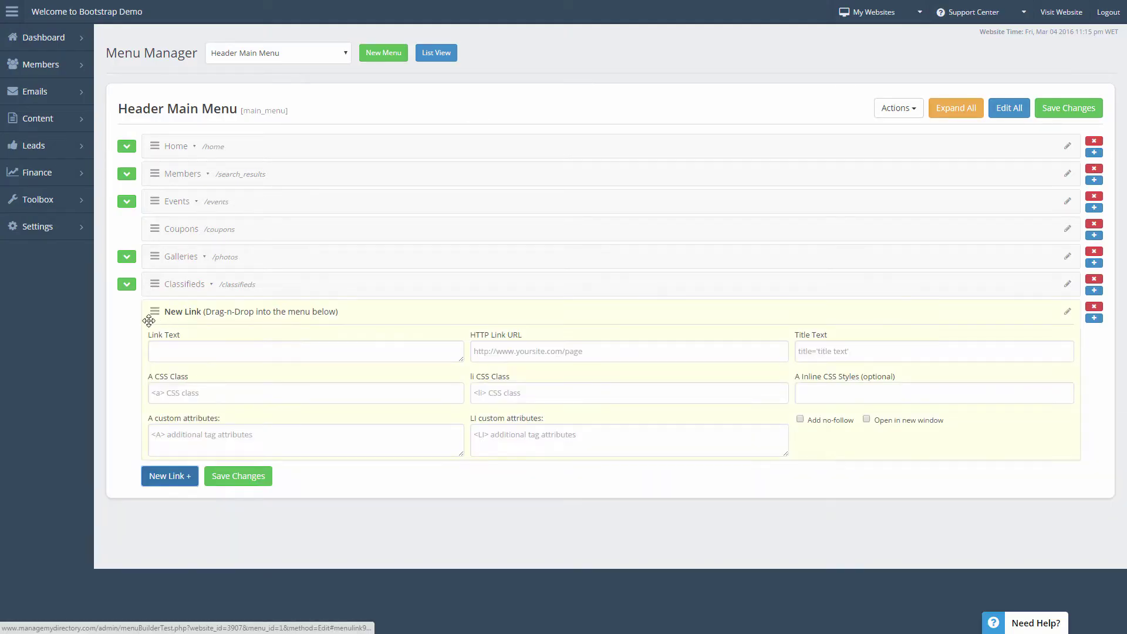
left_click(192, 354)
type("tEST")
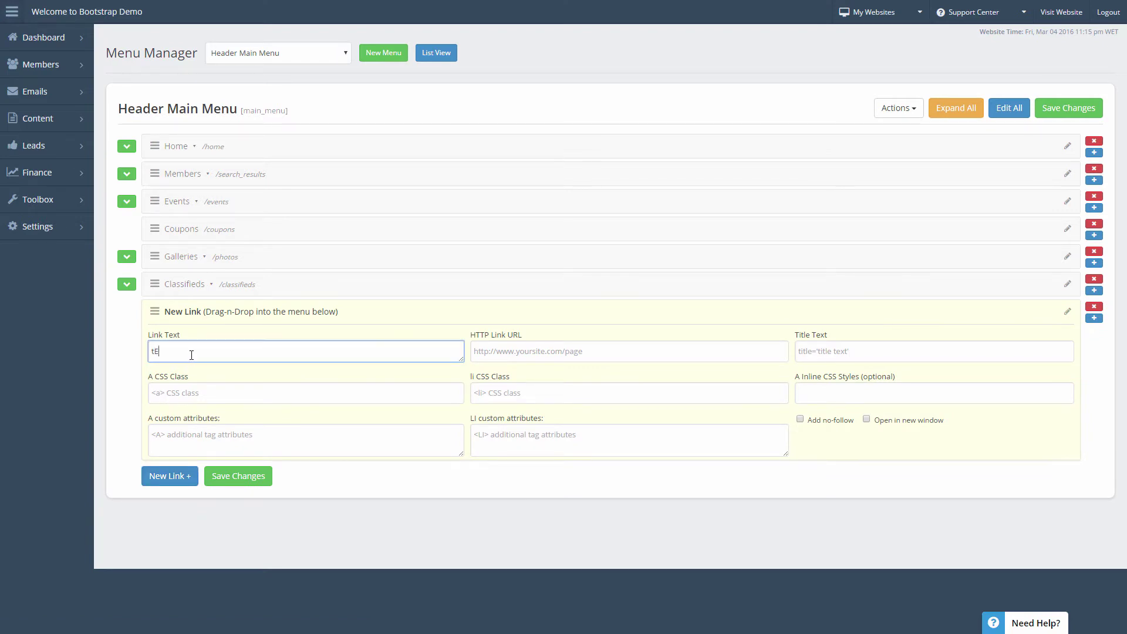
key("Tab")
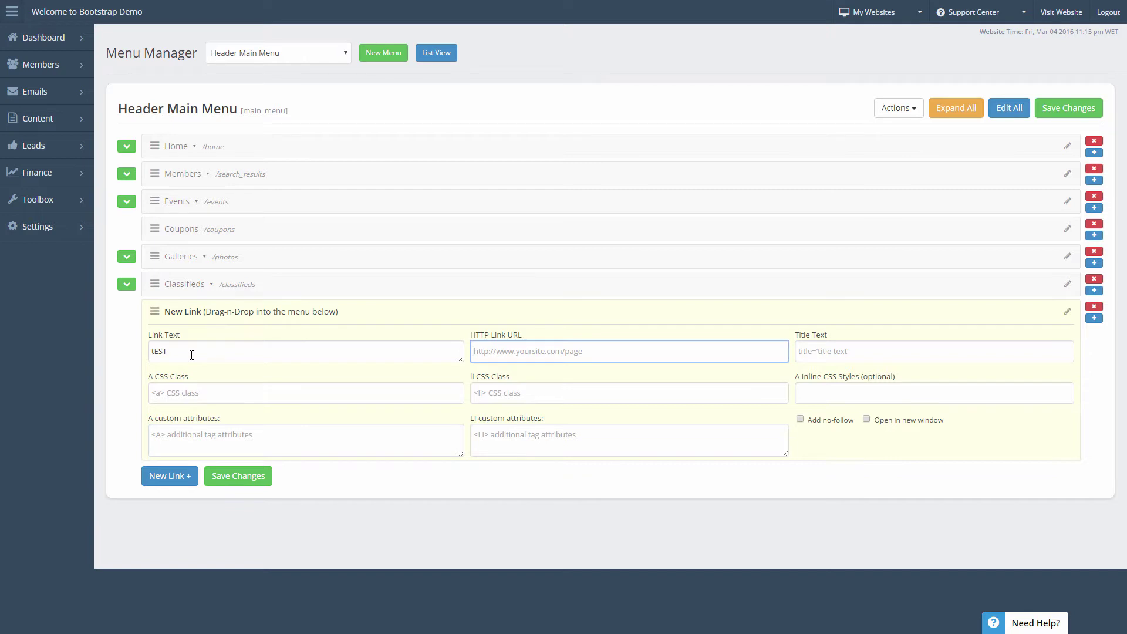
type("http://brilliantdirectories.com/")
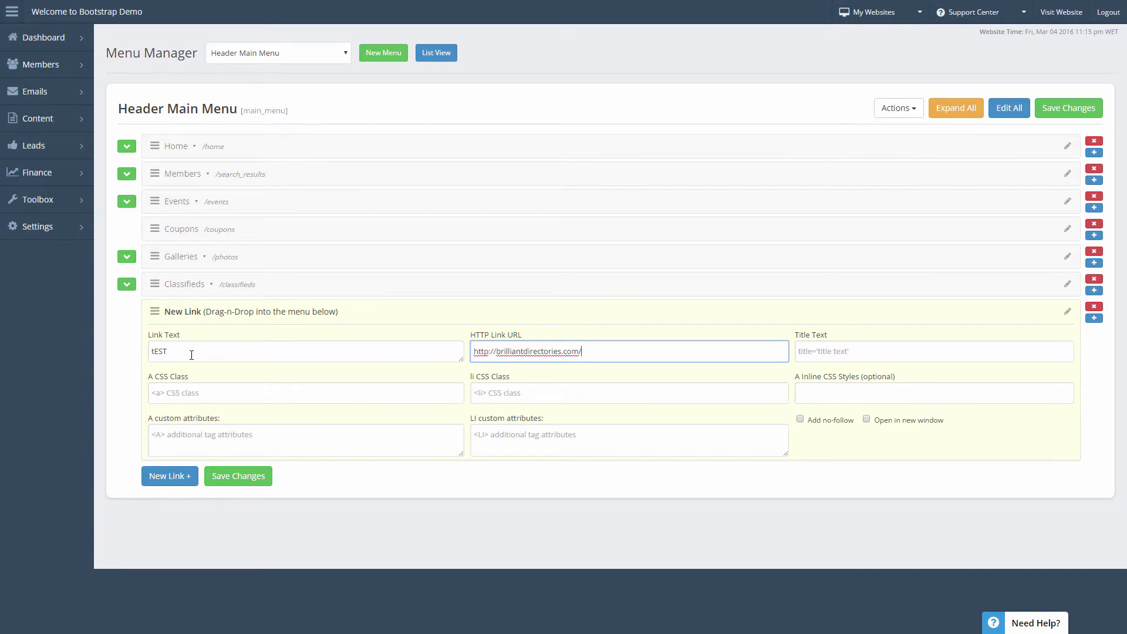
left_click(842, 358)
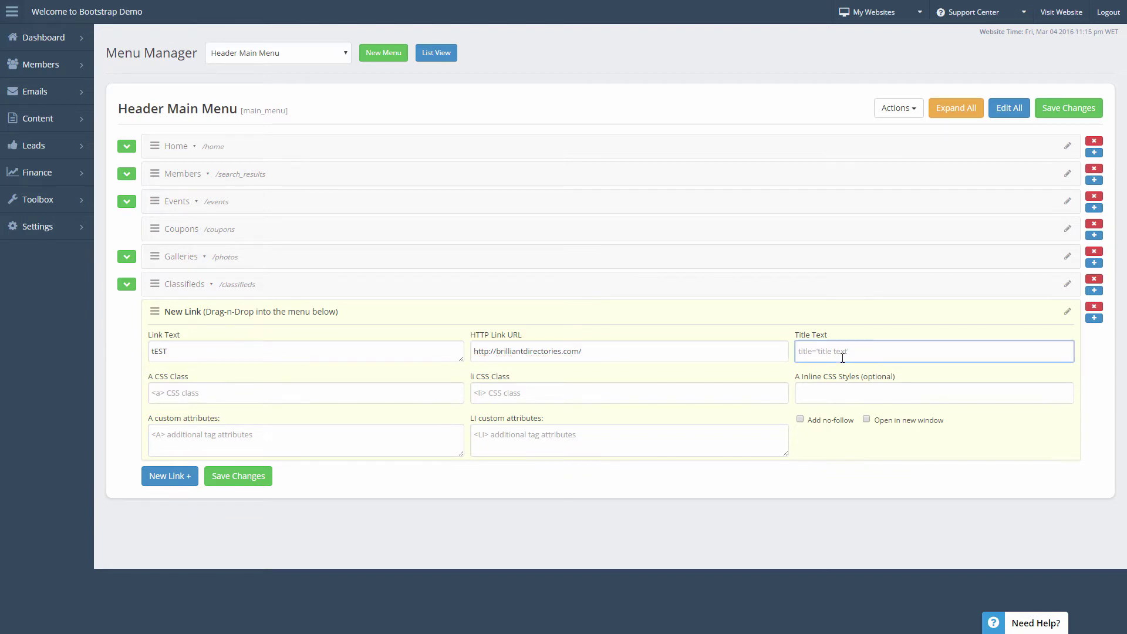
type("Title Text")
left_click(872, 422)
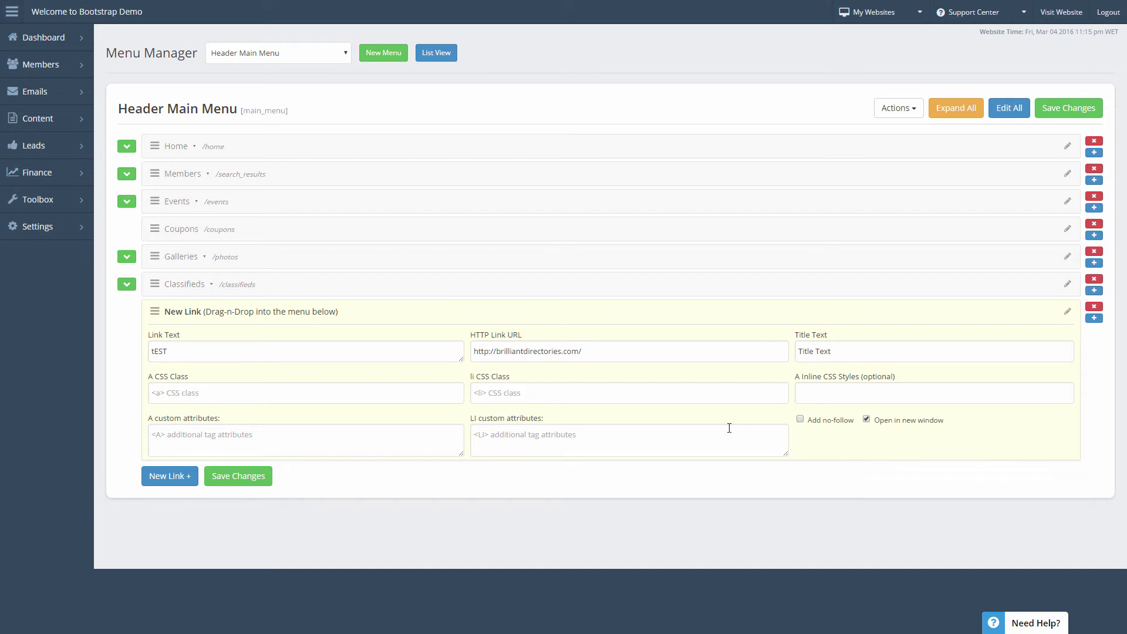
Correct the link text to 'TEST' and save the Header Main Menu
left_click(152, 351)
key("Delete")
type("T")
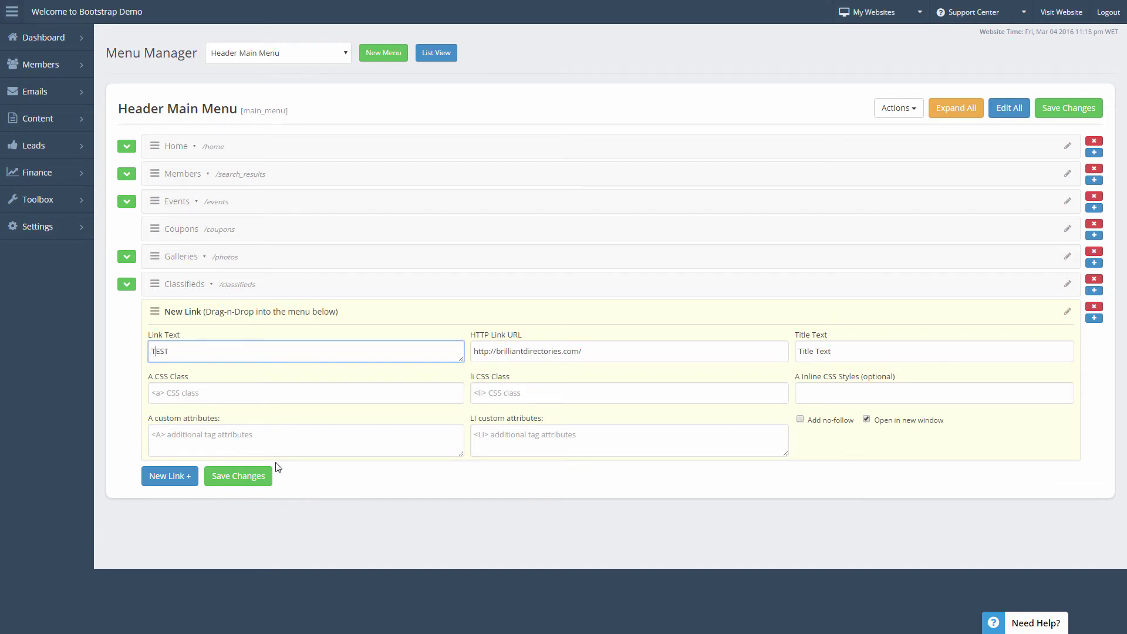
left_click(260, 474)
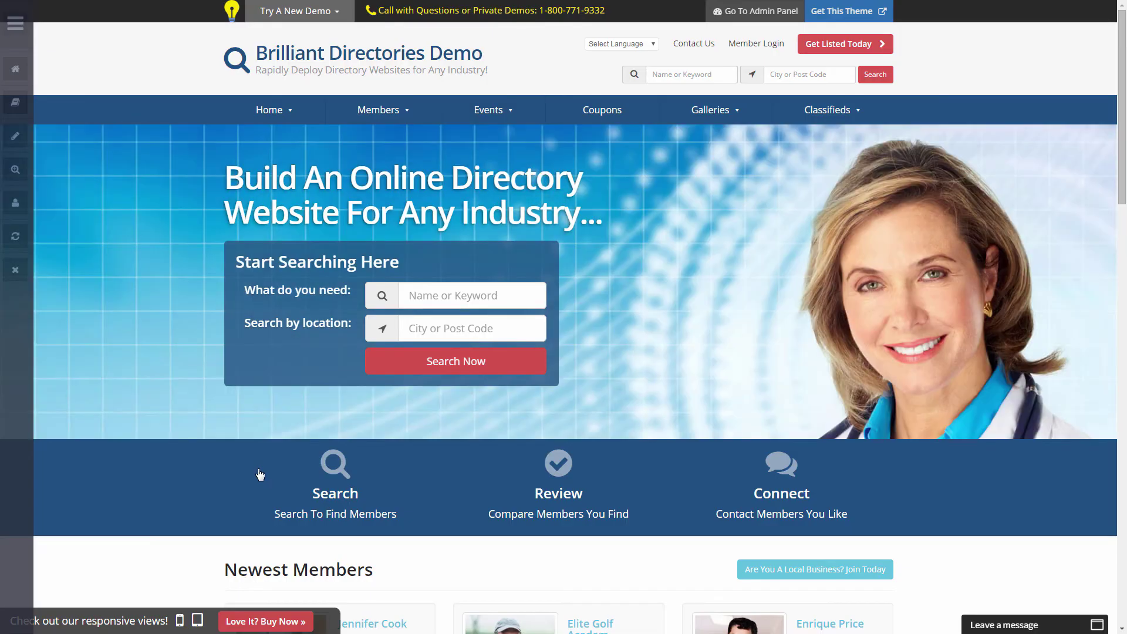
Refresh the live site to see TEST in the nav bar, then return to Menu Manager
key("F5")
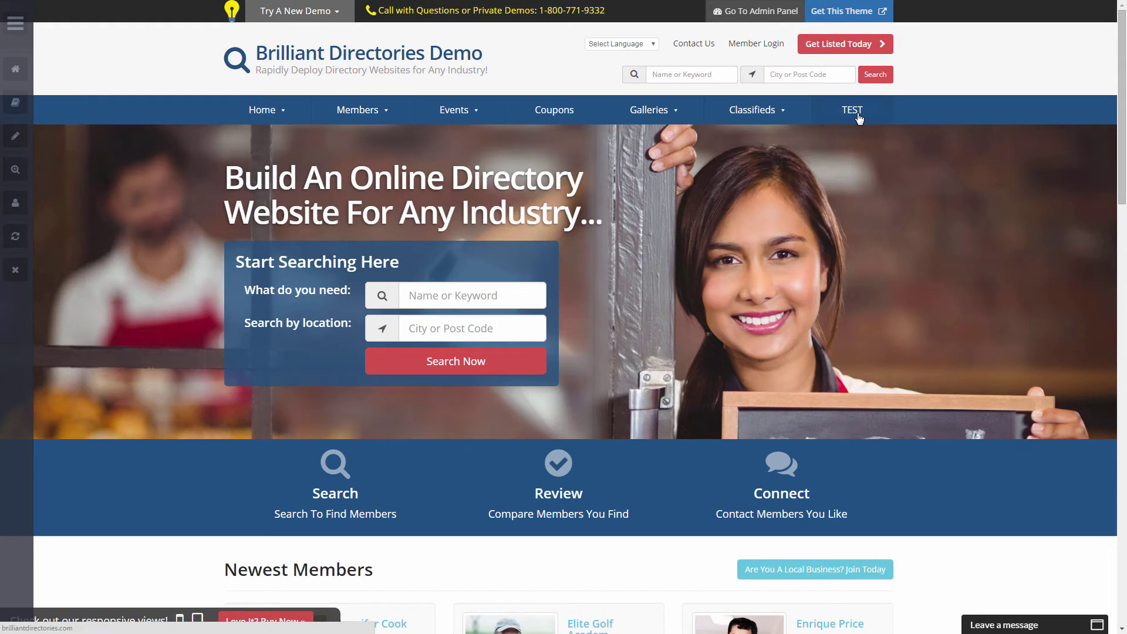
key("ctrl+Tab")
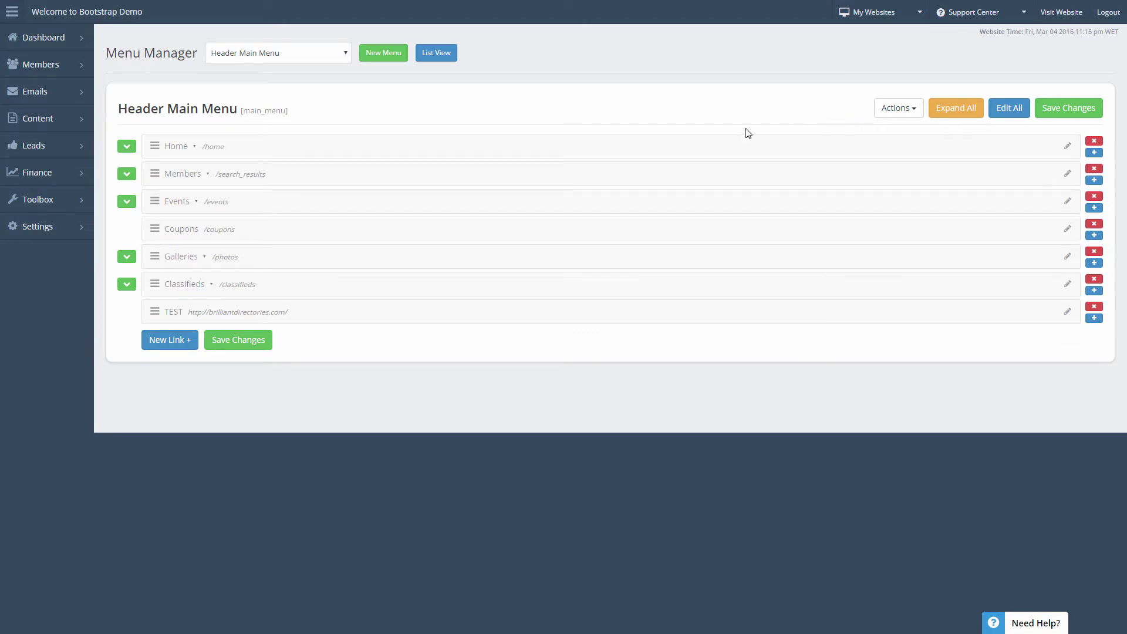
left_click(169, 339)
left_click(172, 375)
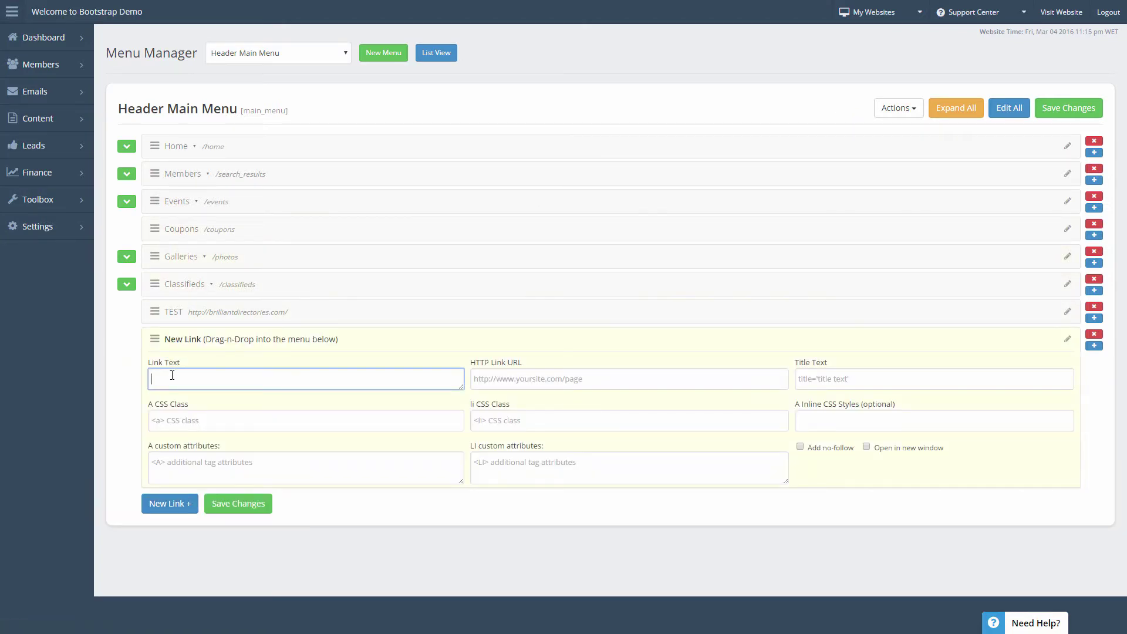
type("TEST 2")
key("Tab")
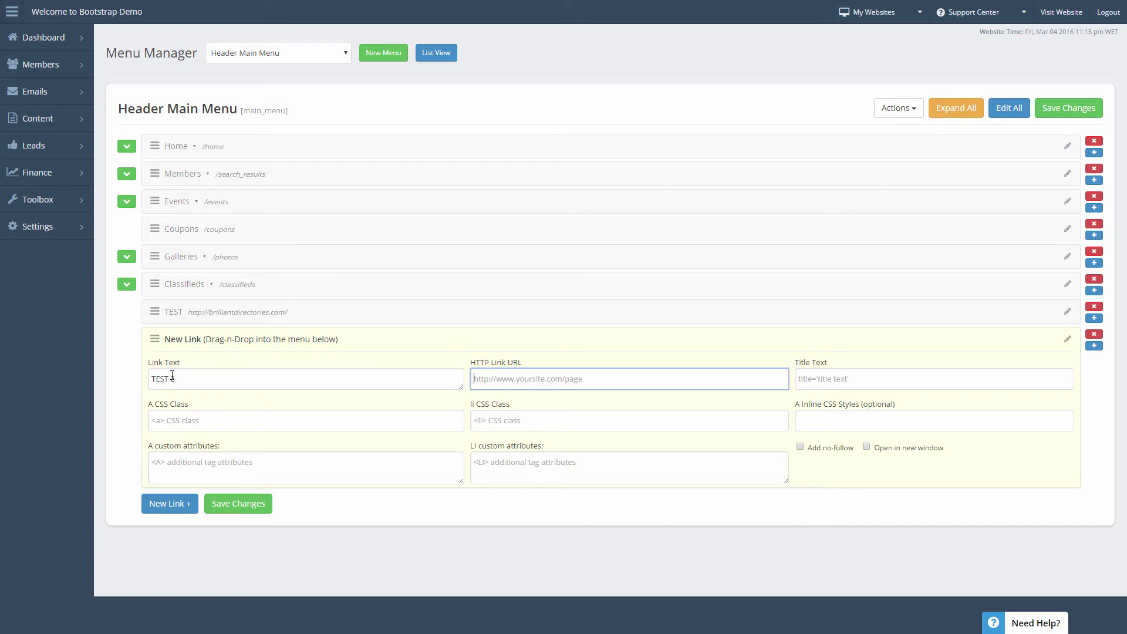
type("http://brilliantdirectories.com/")
key("Tab")
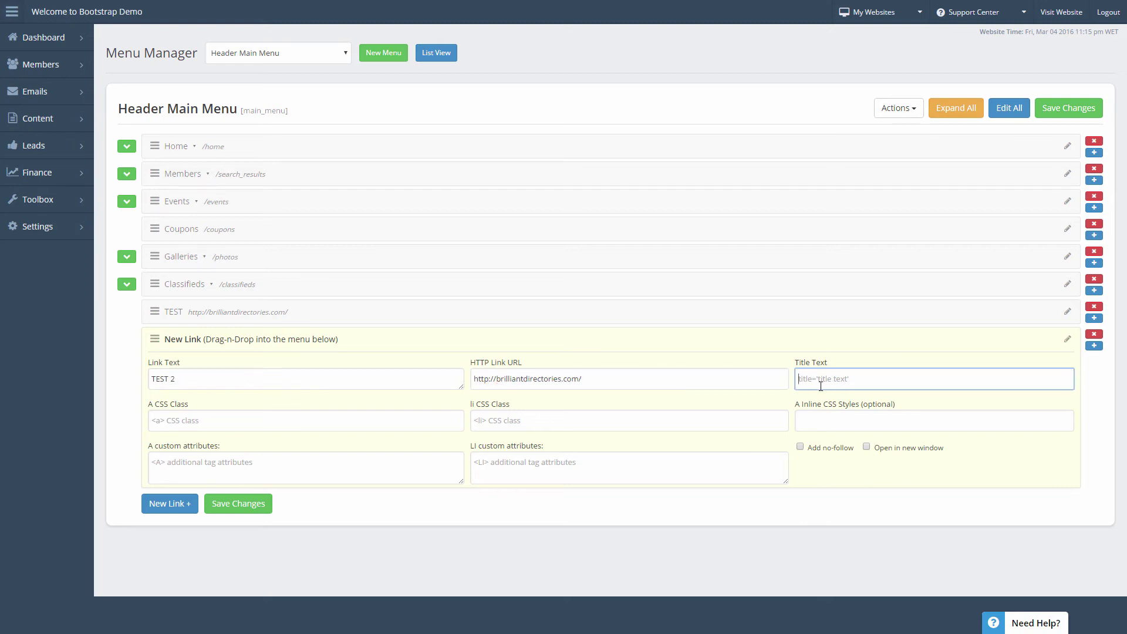
type("TEXT TEXT")
left_click(227, 515)
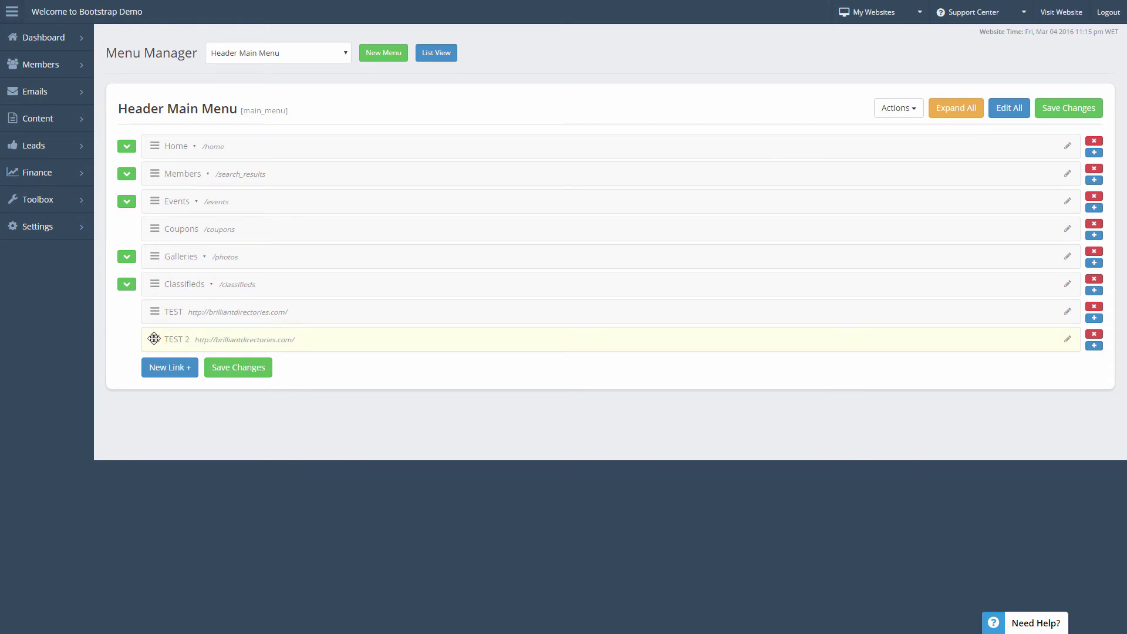
Nest TEST 2 as a child of TEST, save the menu, and view the live website
left_click_drag(154, 339, 169, 339)
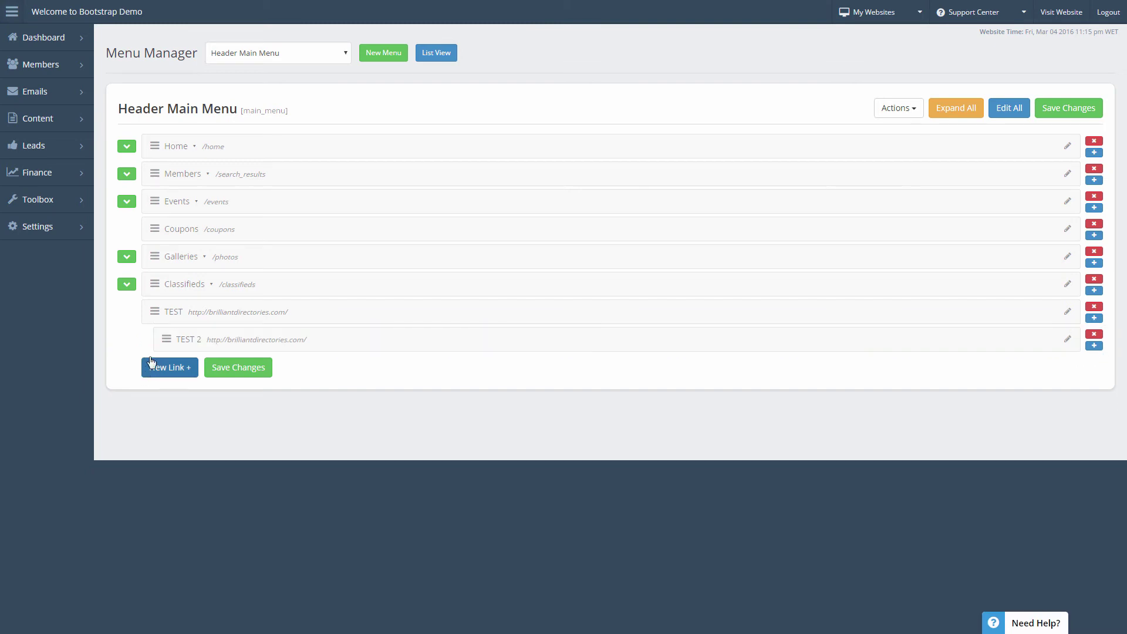
left_click(212, 367)
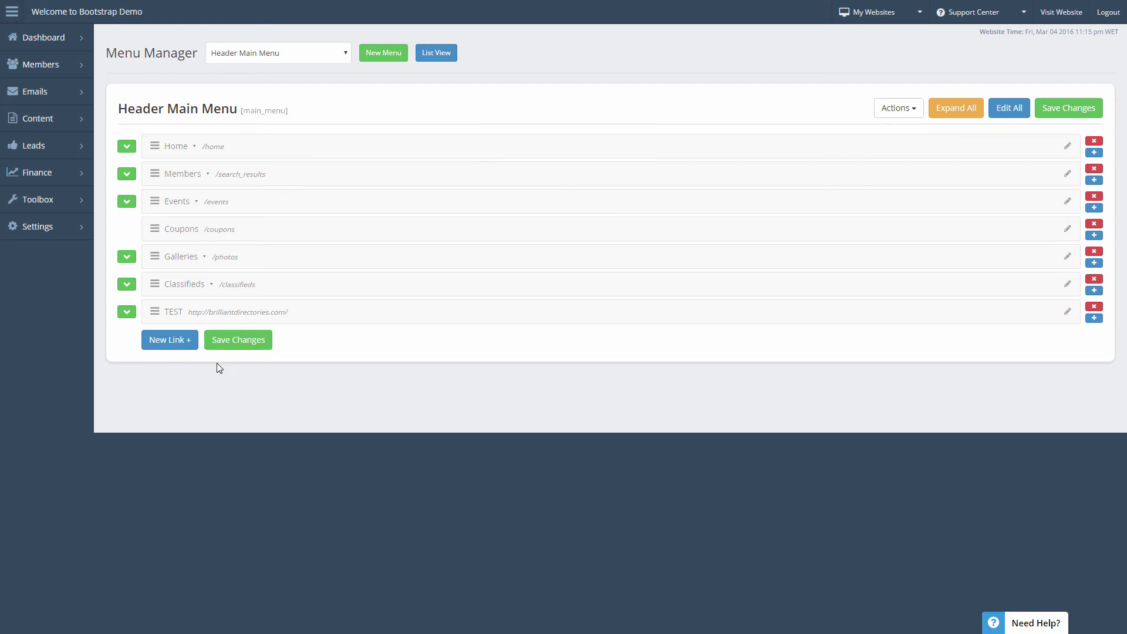
left_click(134, 315)
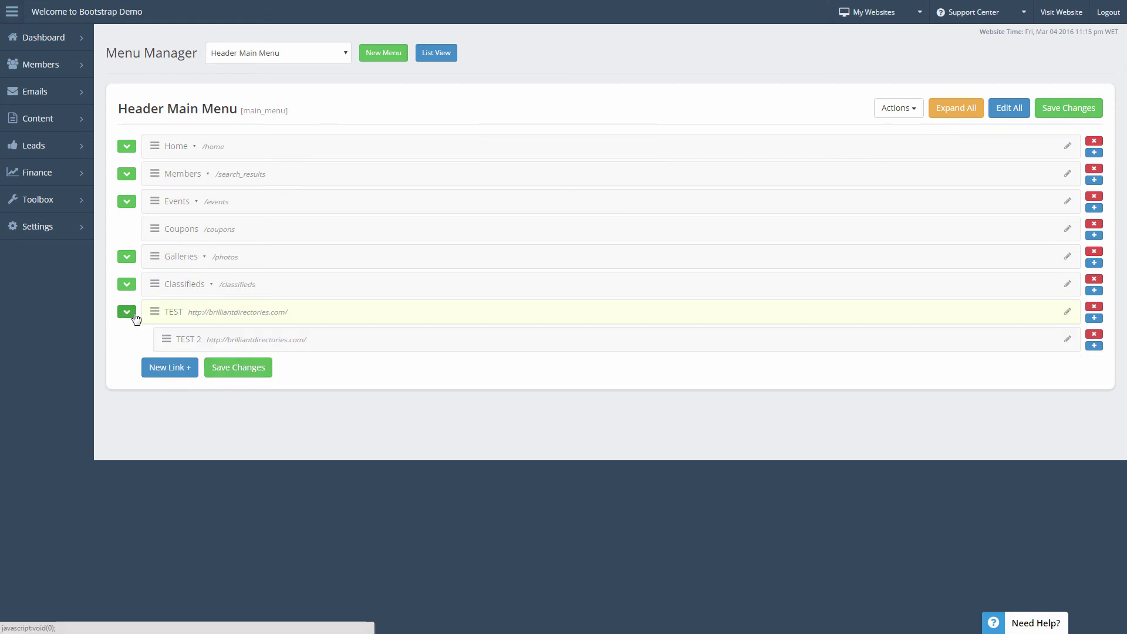
left_click(132, 315)
left_click(132, 315)
left_click(133, 316)
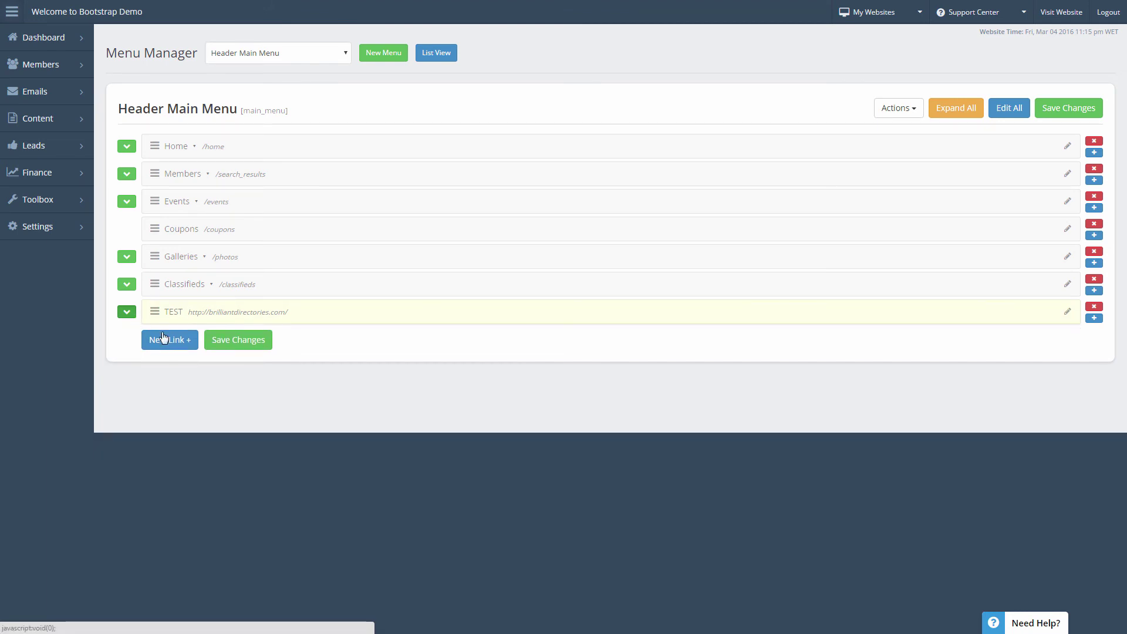
left_click(207, 343)
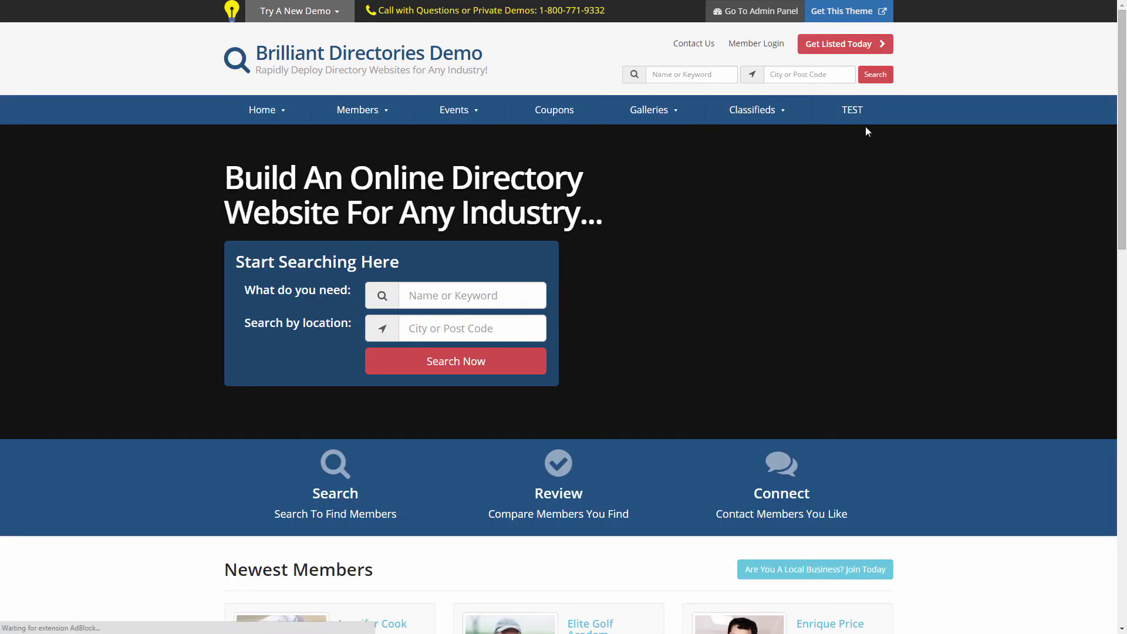
Display TEST's dropdown on the live nav bar to confirm TEST 2 appears beneath it
mouse_move(851, 113)
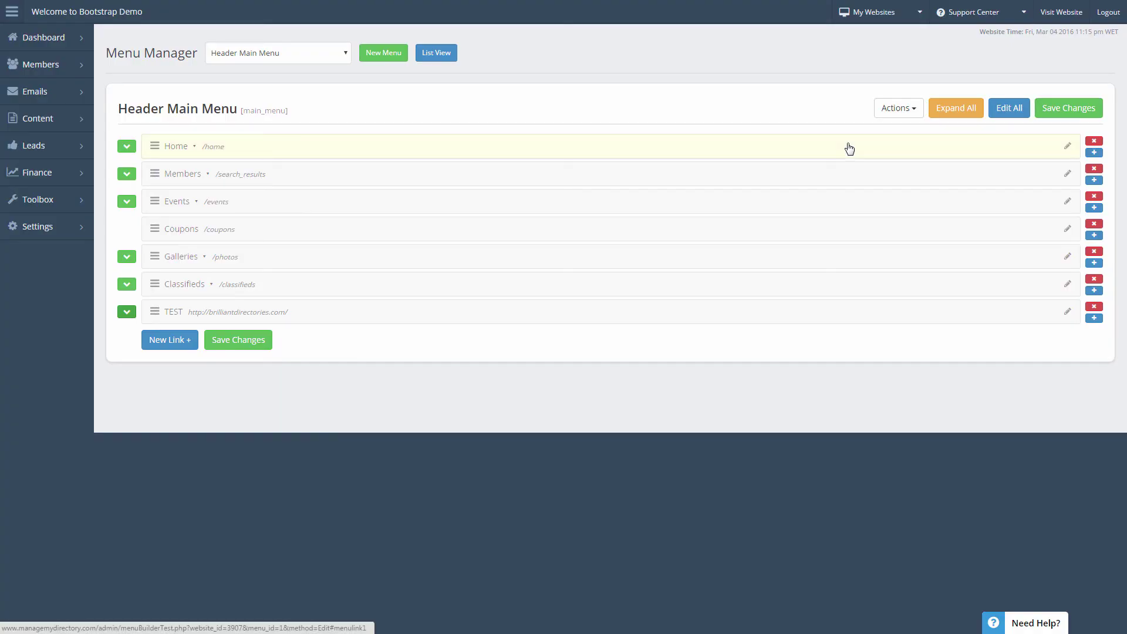
Open Design Settings and expand Main Menu Design to show font, colour and position options
mouse_move(51, 227)
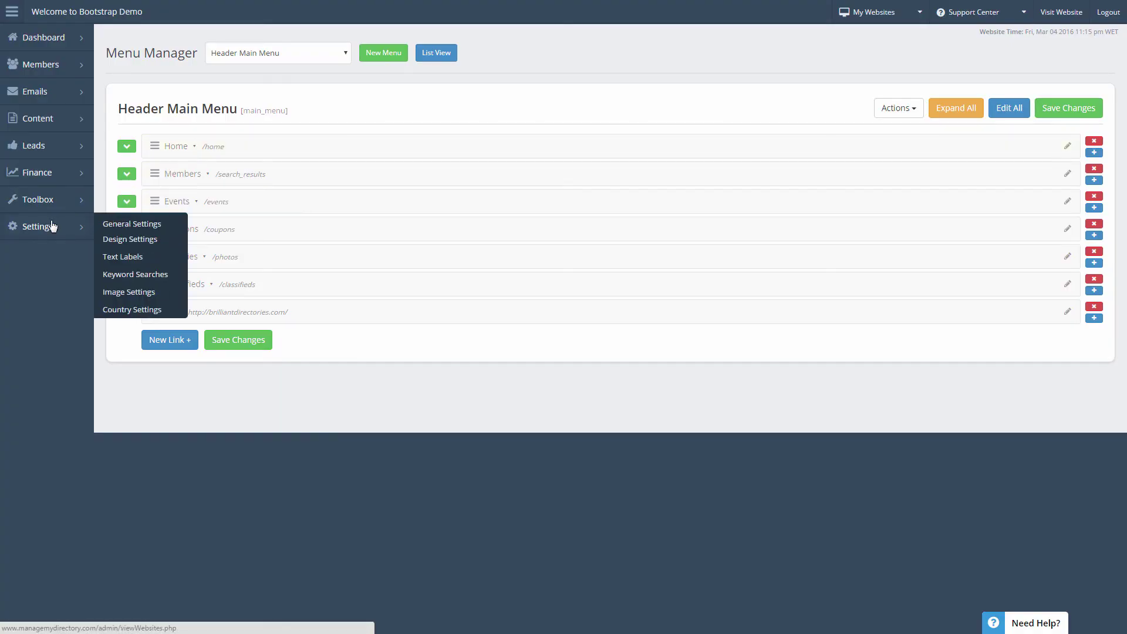
left_click(129, 238)
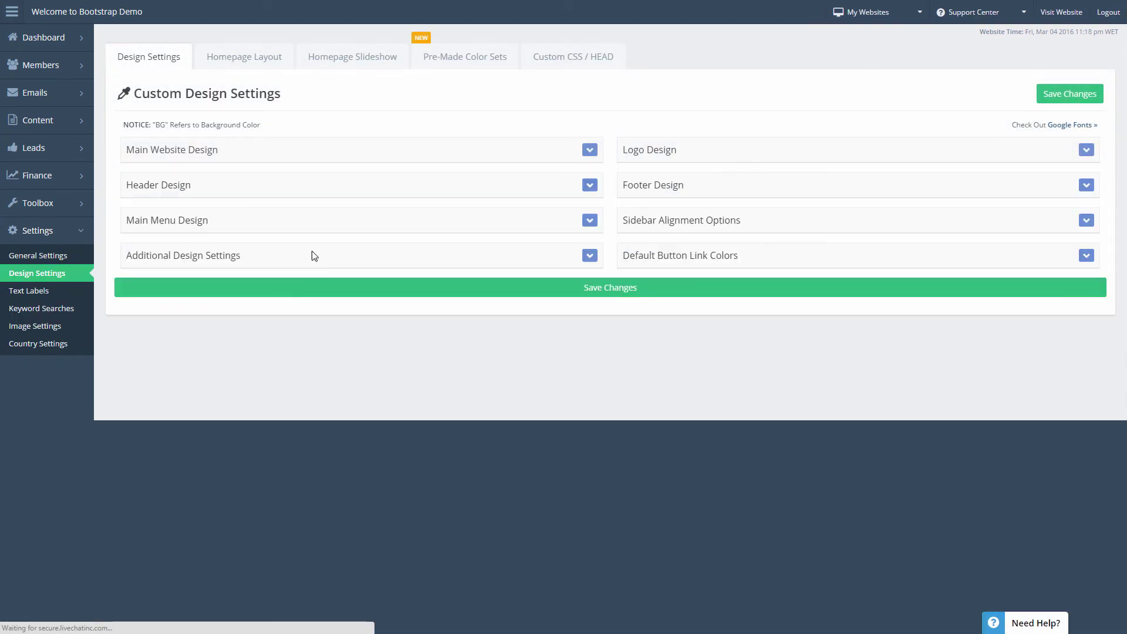
left_click(589, 221)
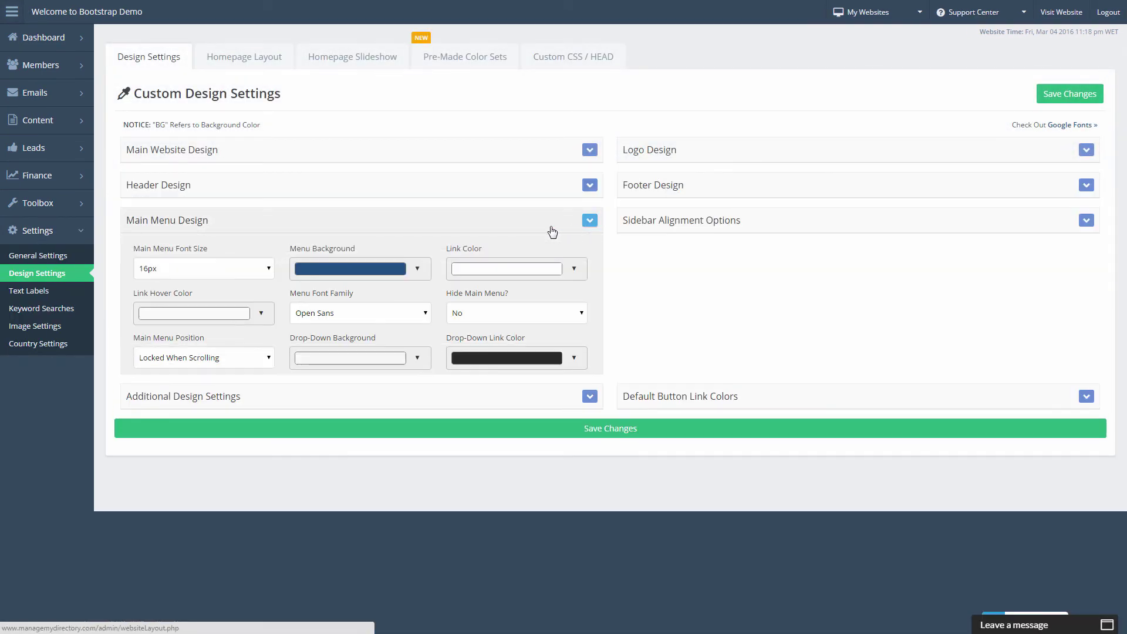